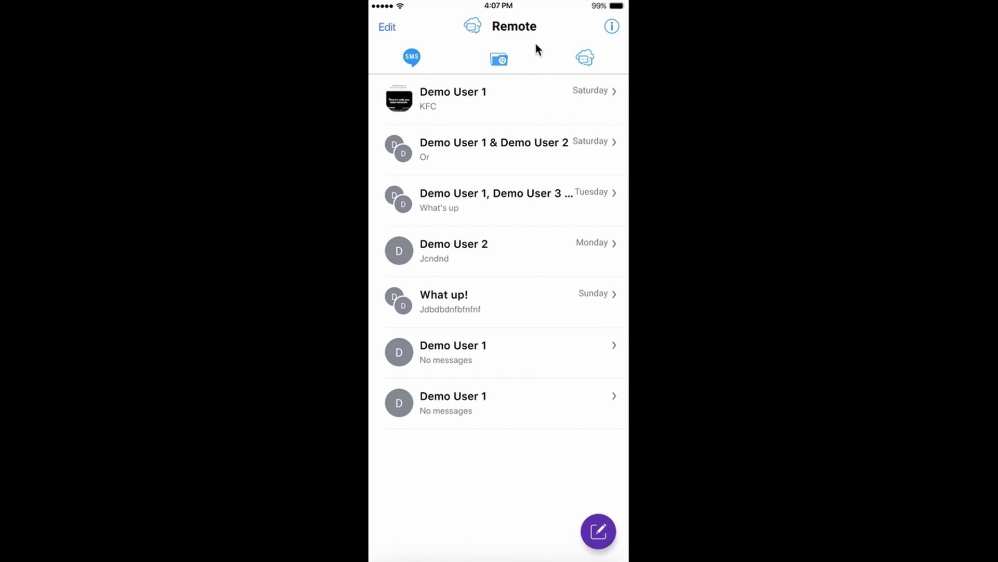
- Show the empty Local chats list instead of the Remote demo conversations
left_click(499, 64)
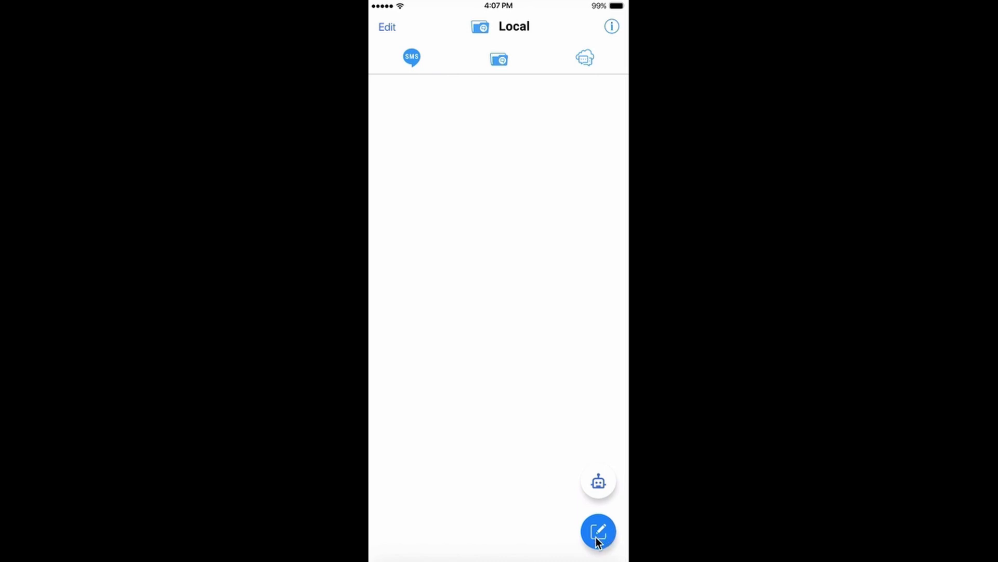
- Open the New Local Chat screen using the compose button
left_click(599, 532)
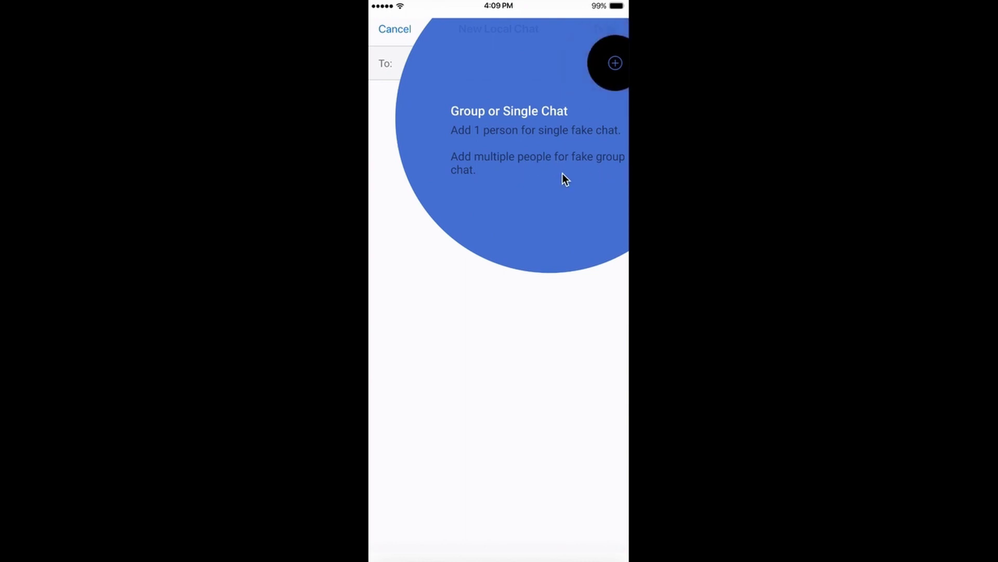
- Dismiss the chat-type and create-contact tips and open the contacts list
left_click(616, 64)
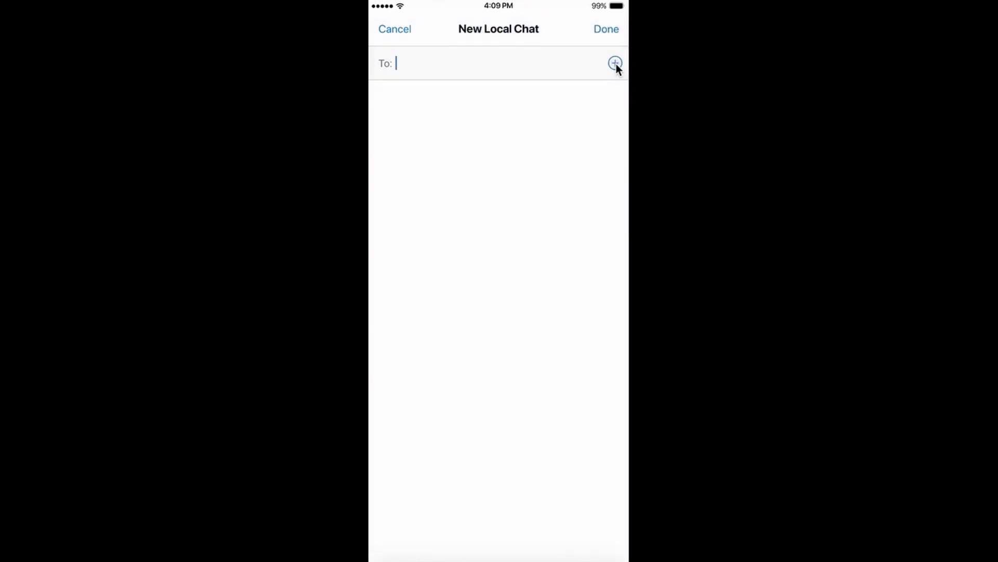
left_click(616, 62)
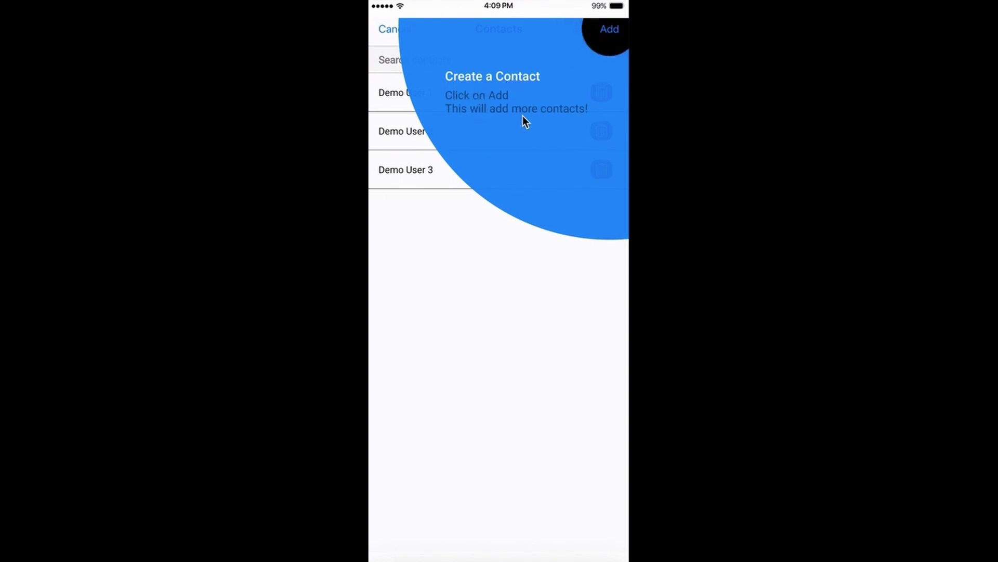
left_click(613, 32)
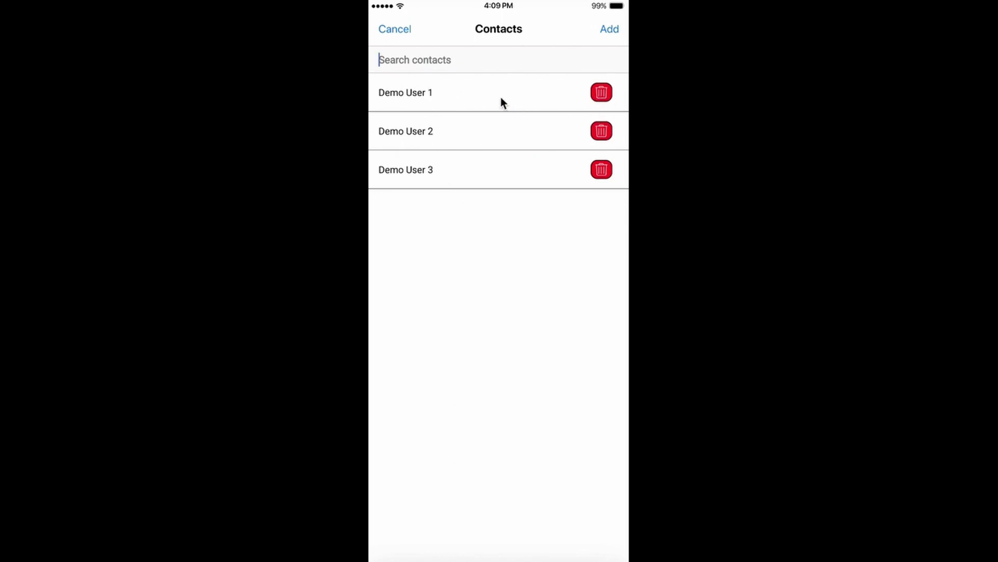
- Create a new contact with user name Eh and add it as the first recipient
left_click(607, 29)
left_click(449, 67)
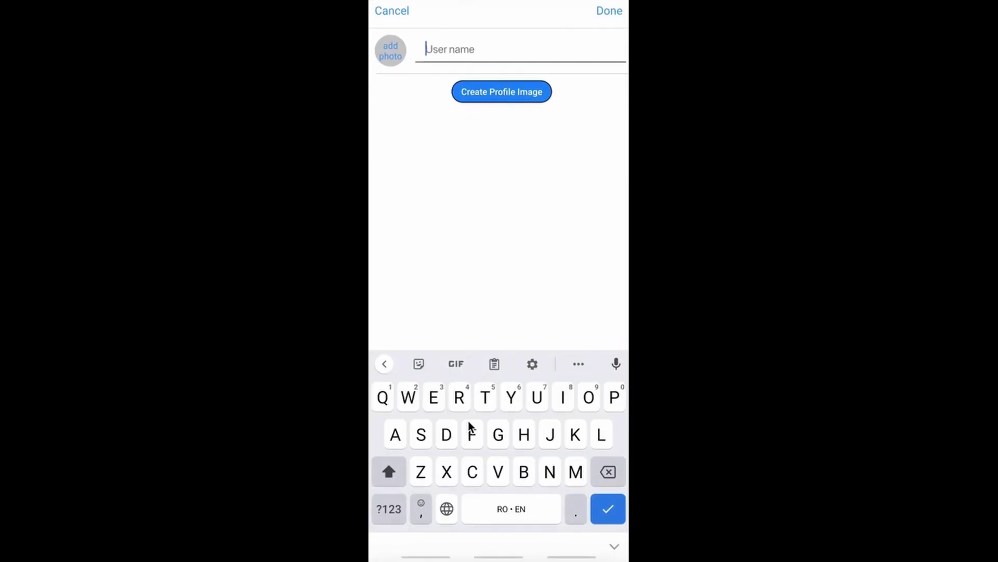
left_click_drag(446, 404, 546, 465)
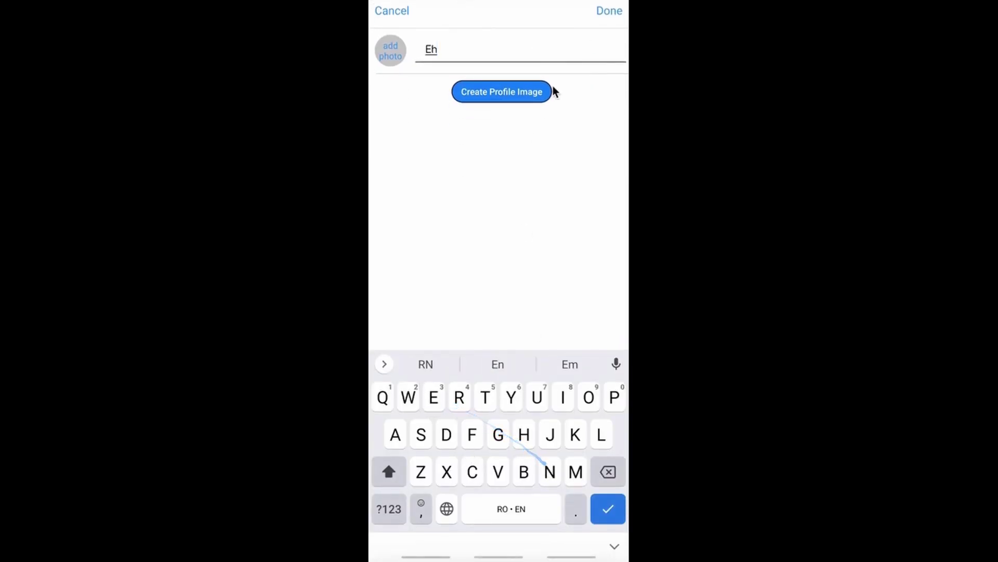
left_click(608, 13)
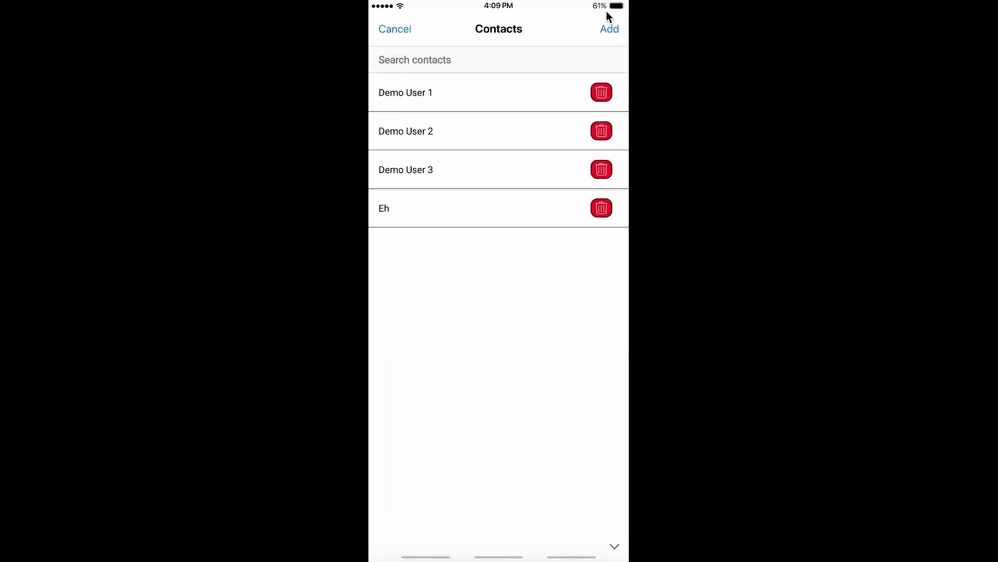
left_click(396, 208)
- Add Demo User 1 and Demo User 2, open the group chat, and allow camera and media access
left_click(615, 63)
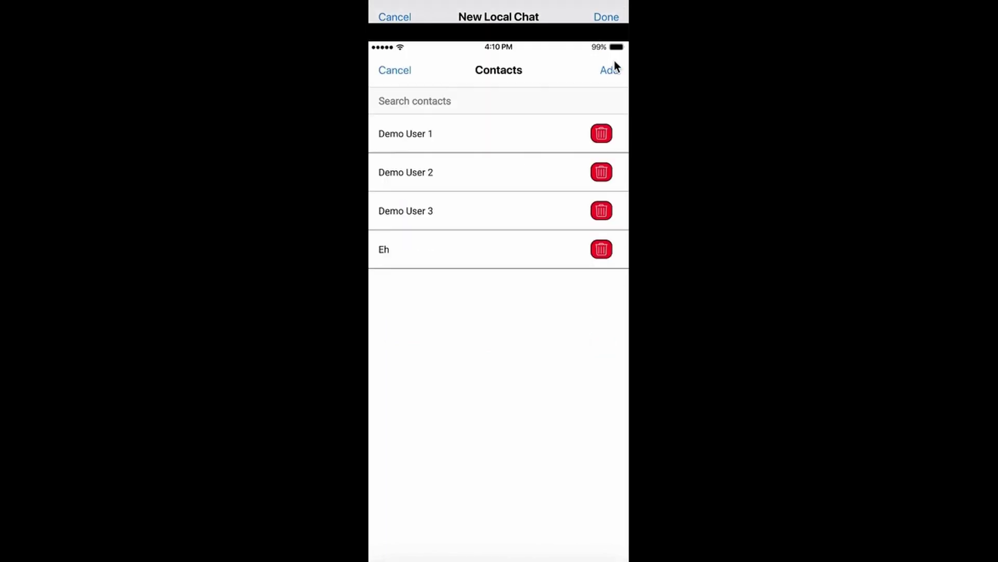
left_click(435, 87)
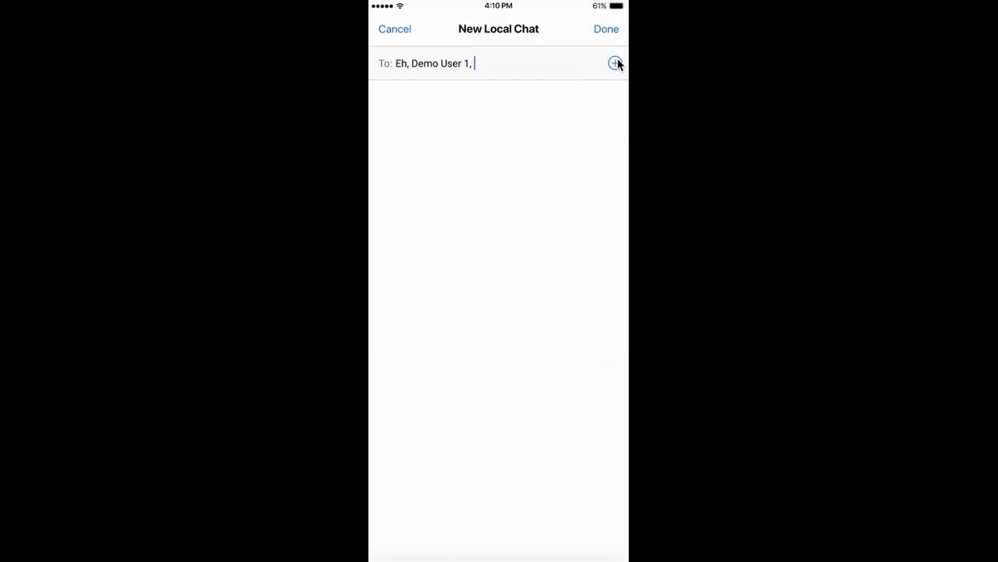
left_click(616, 62)
left_click(428, 127)
left_click(601, 29)
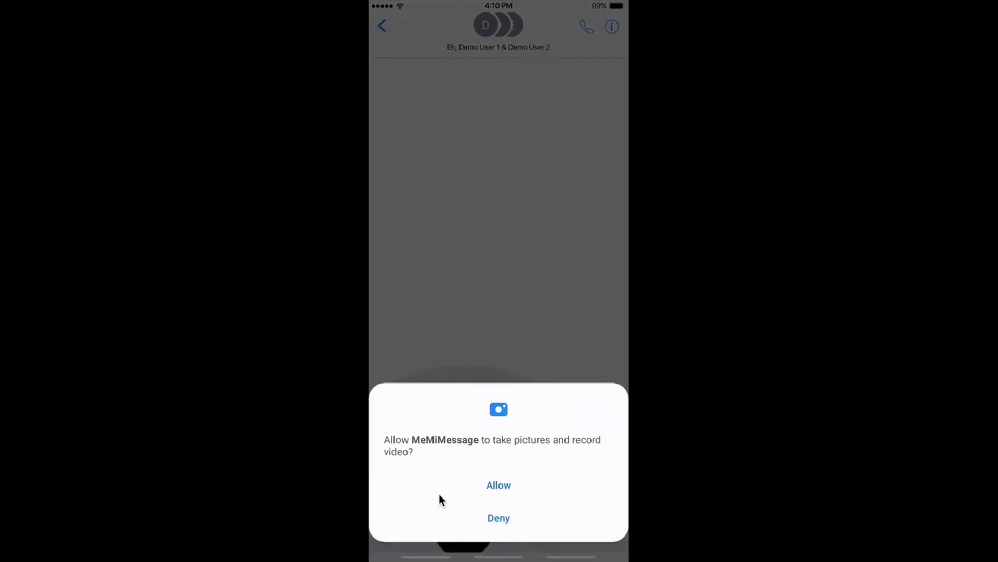
left_click(501, 485)
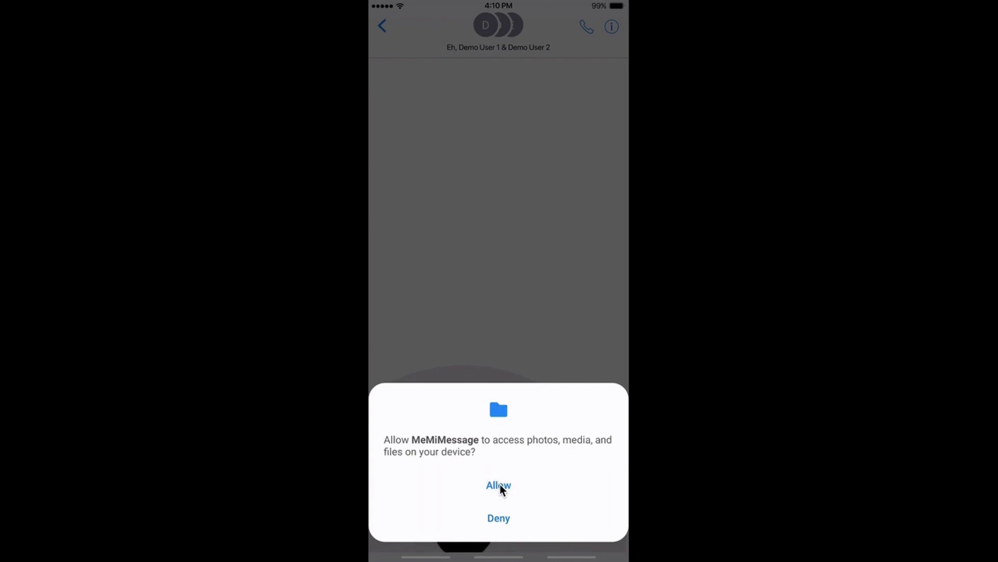
left_click(501, 484)
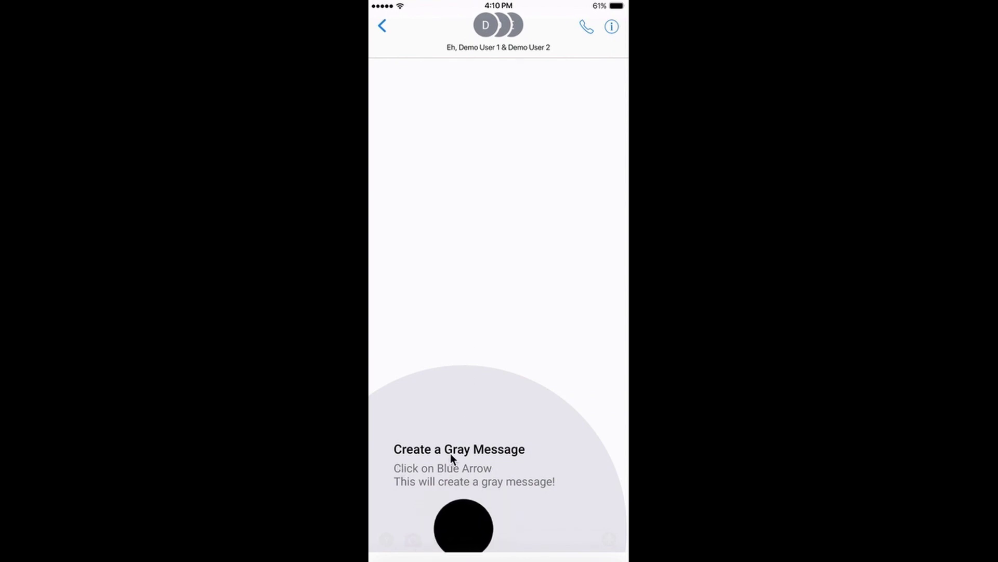
- Dismiss both tutorial tips, send 'J eh' as a blue message, and type 'Week'
left_click(466, 522)
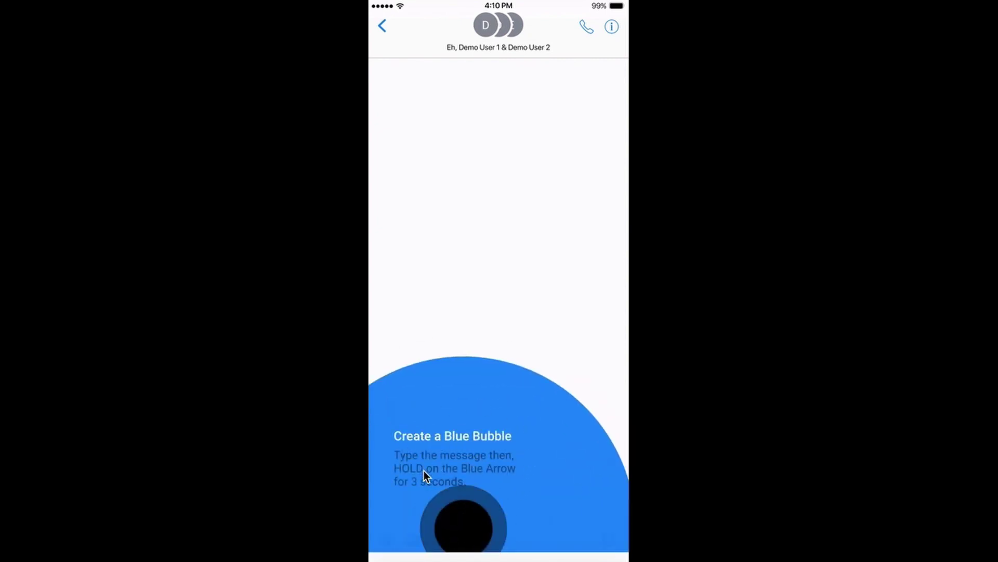
left_click(467, 525)
left_click(491, 539)
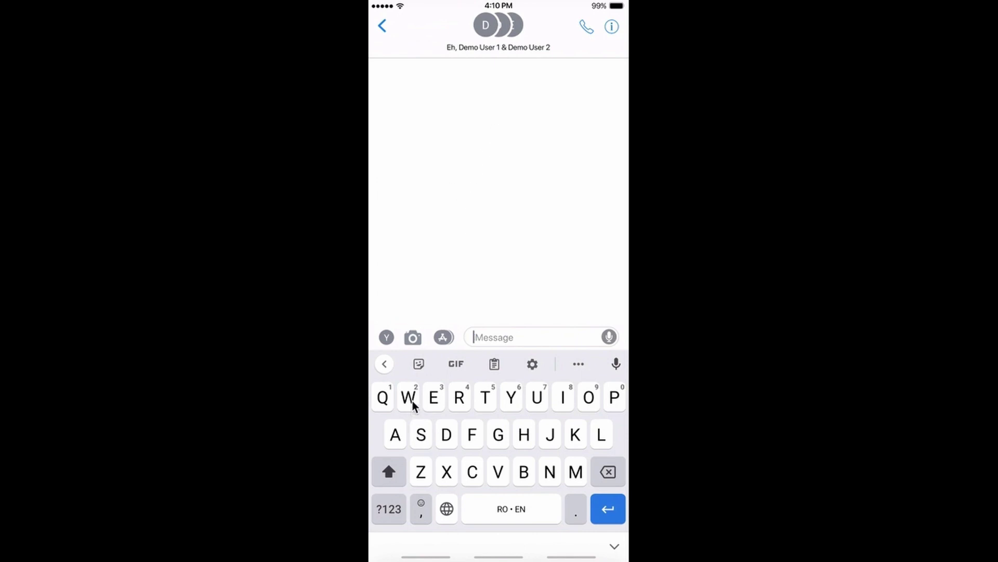
mouse_move(411, 401)
left_mouse_down()
mouse_move(552, 442)
mouse_move(510, 408)
mouse_move(553, 450)
left_mouse_up()
type("J eh")
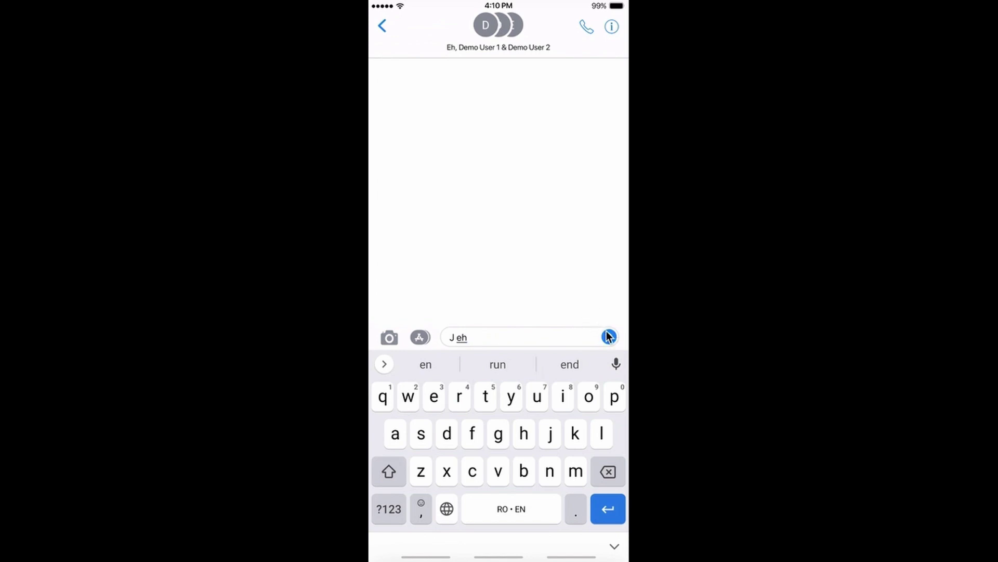
left_click(610, 337)
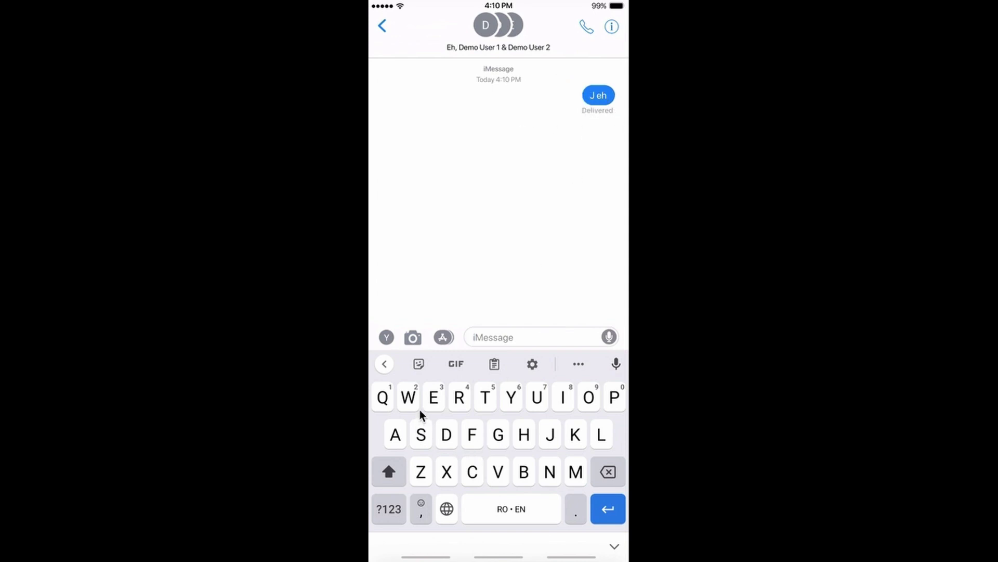
left_click_drag(421, 408, 559, 452)
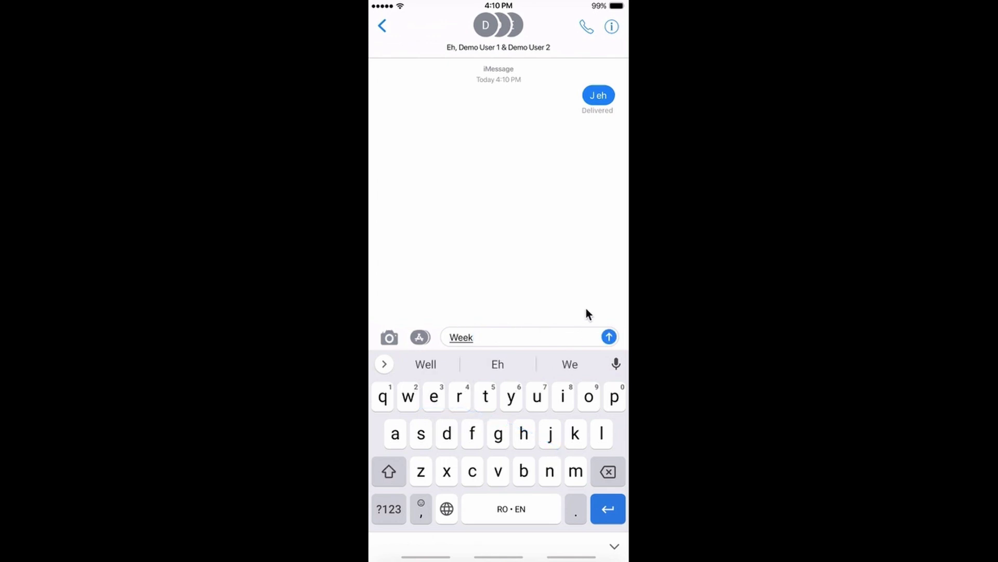
- Post gray 'Week' from Eh, 'E eh' from Demo User 1, and 'Week' from Demo User 2
left_click(609, 338)
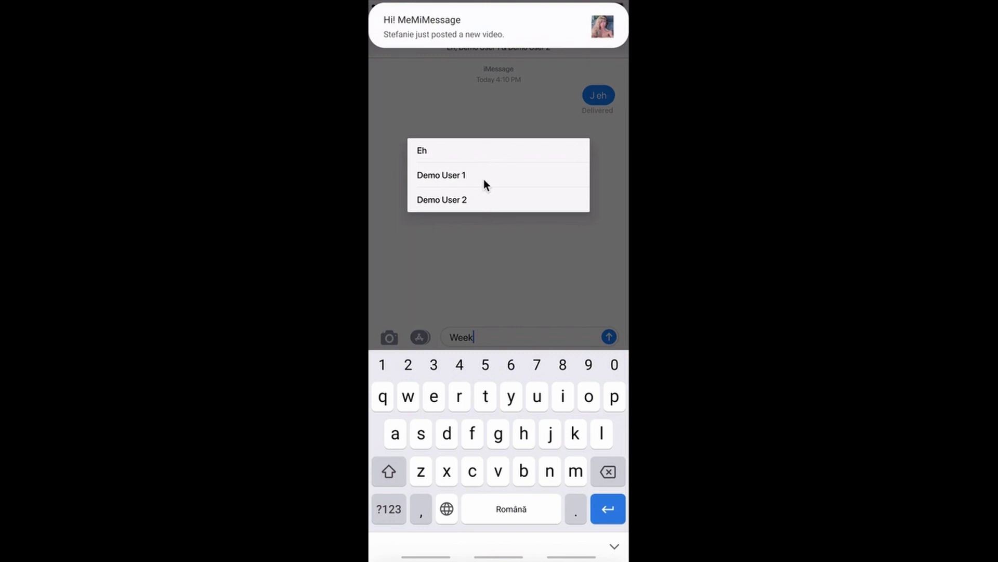
left_click(482, 151)
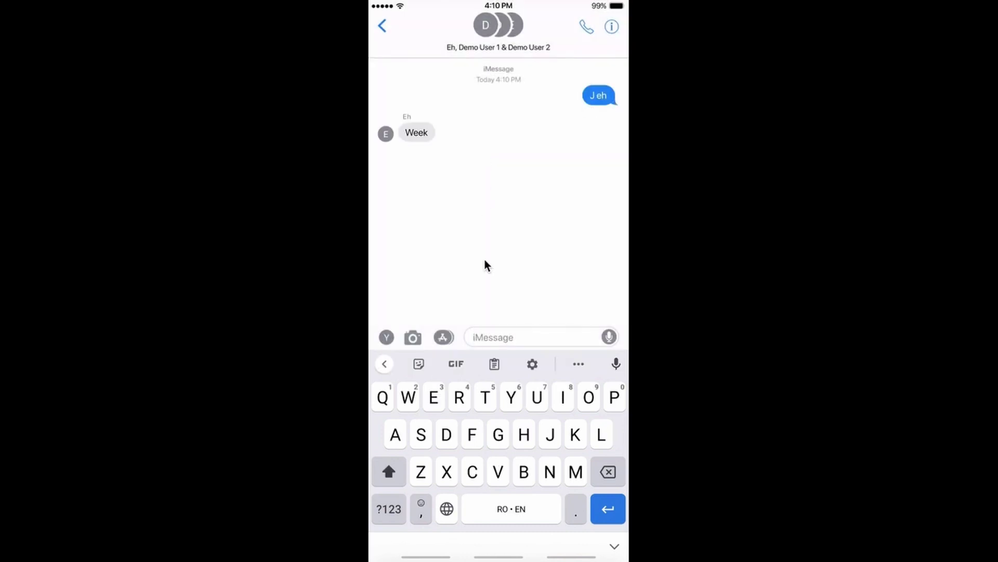
type("J")
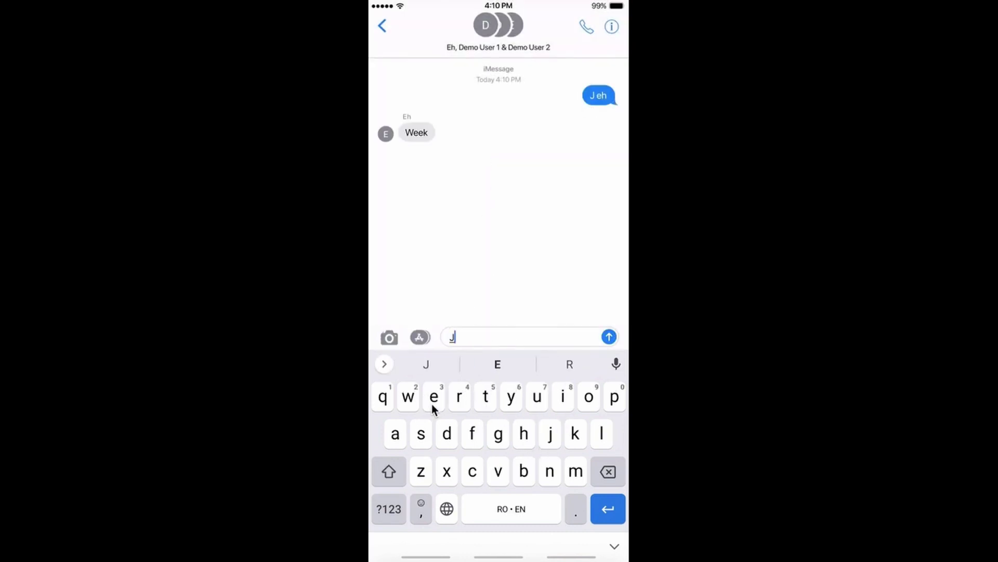
left_click_drag(466, 399, 498, 434)
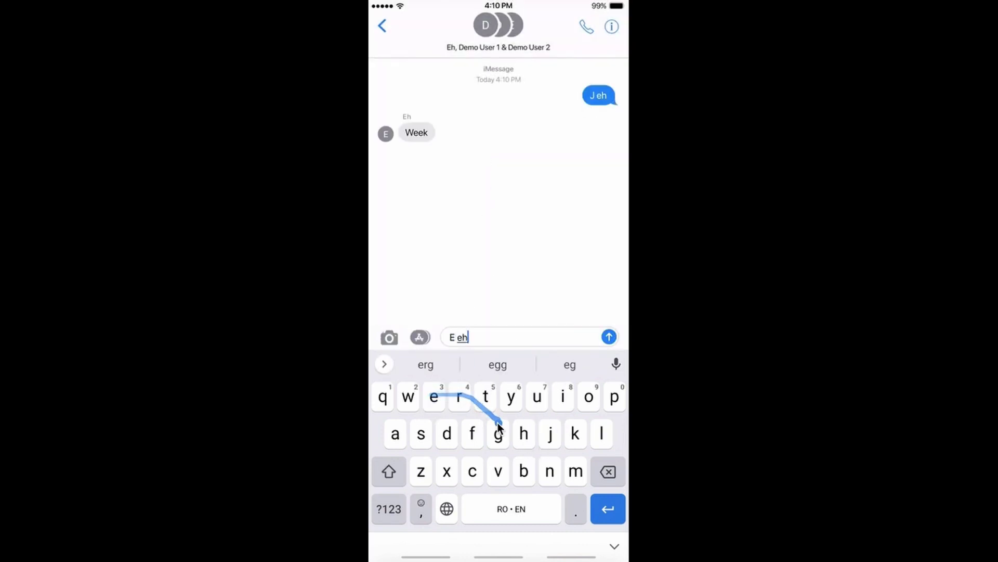
left_click(607, 343)
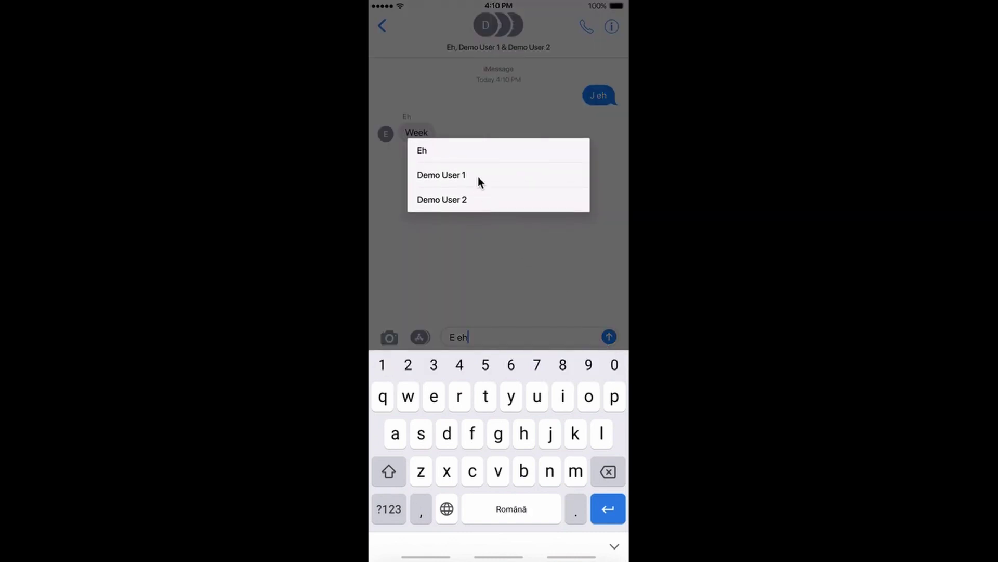
left_click(479, 178)
left_click_drag(416, 402, 552, 464)
left_click(610, 338)
left_click(495, 208)
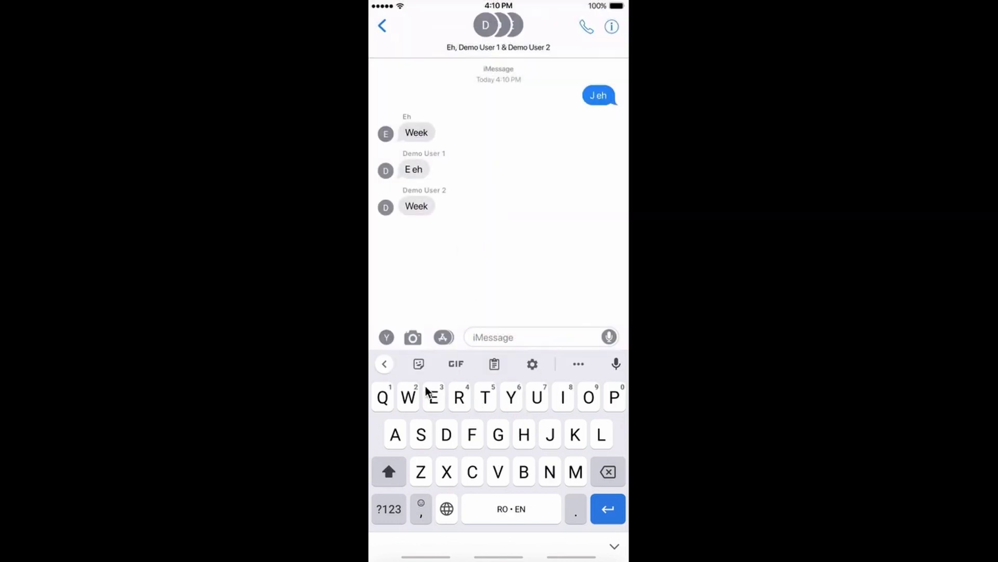
- Send a blue 'Week' message and make Demo User 1 the posting user
mouse_move(414, 399)
left_mouse_down()
mouse_move(457, 397)
mouse_move(575, 437)
left_mouse_up()
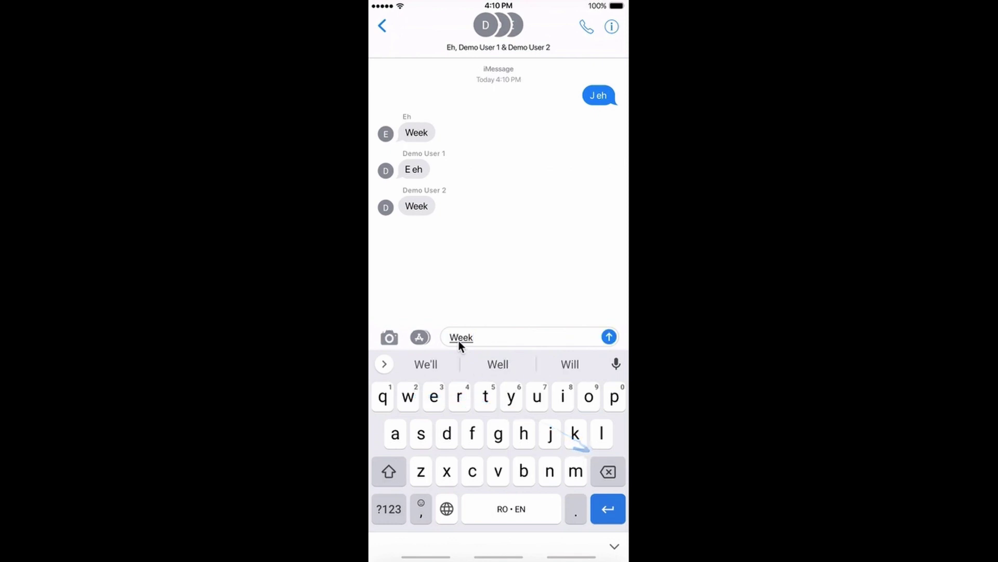
left_click(610, 339)
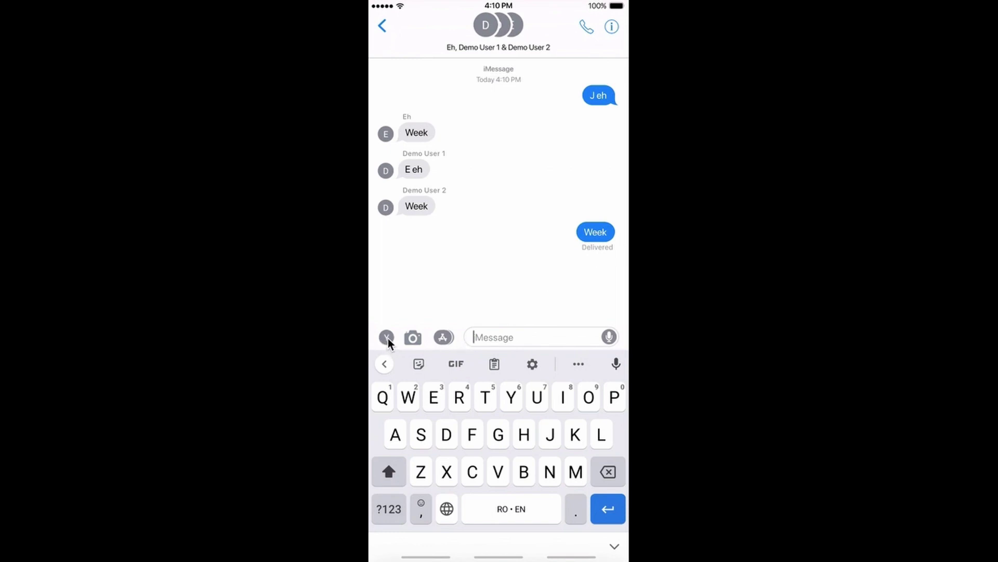
left_click(387, 339)
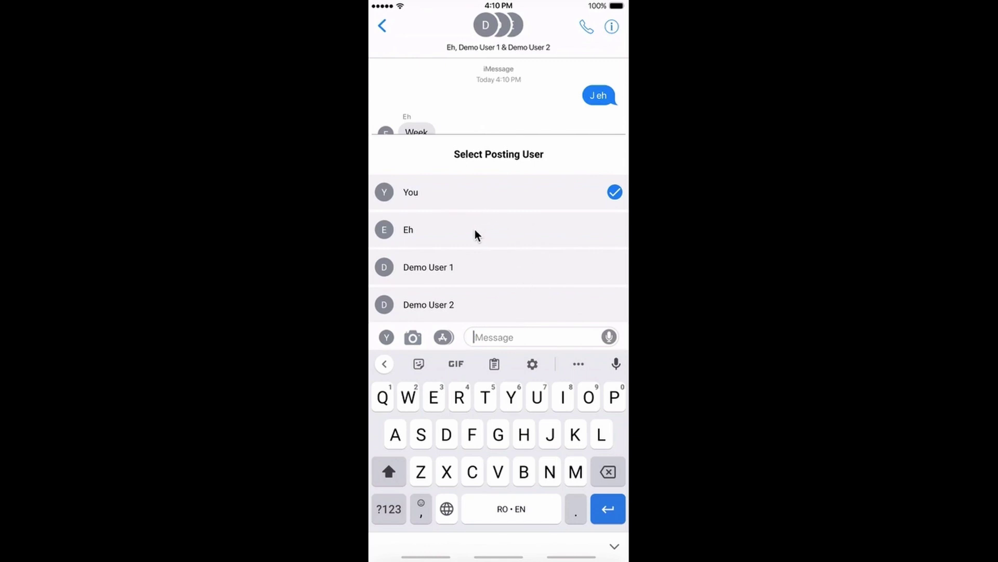
left_click(457, 266)
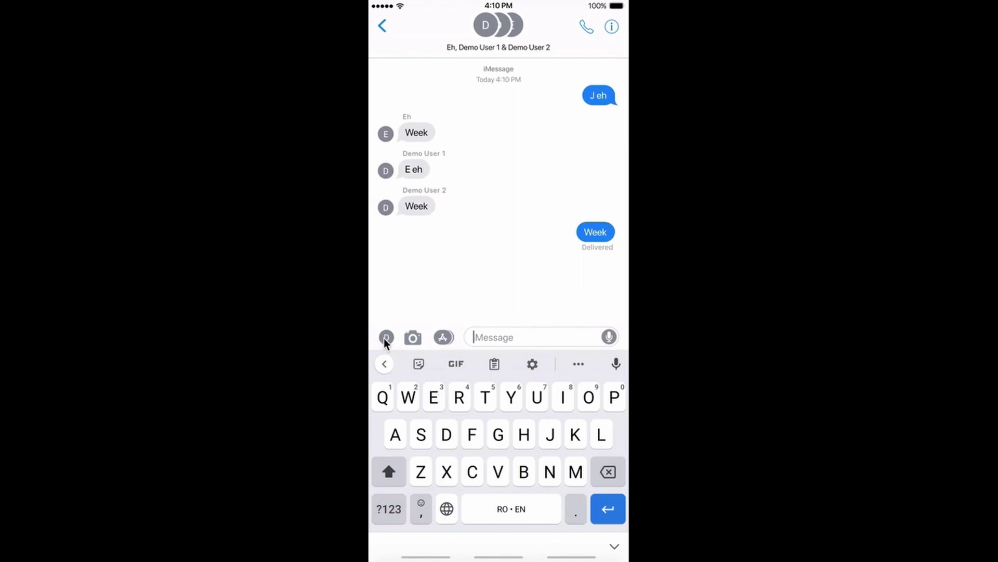
- Post gray messages 'Eh', 'G', 'H' and 'Eh' from Demo User 1
left_click(430, 397)
left_click_drag(473, 403, 525, 432)
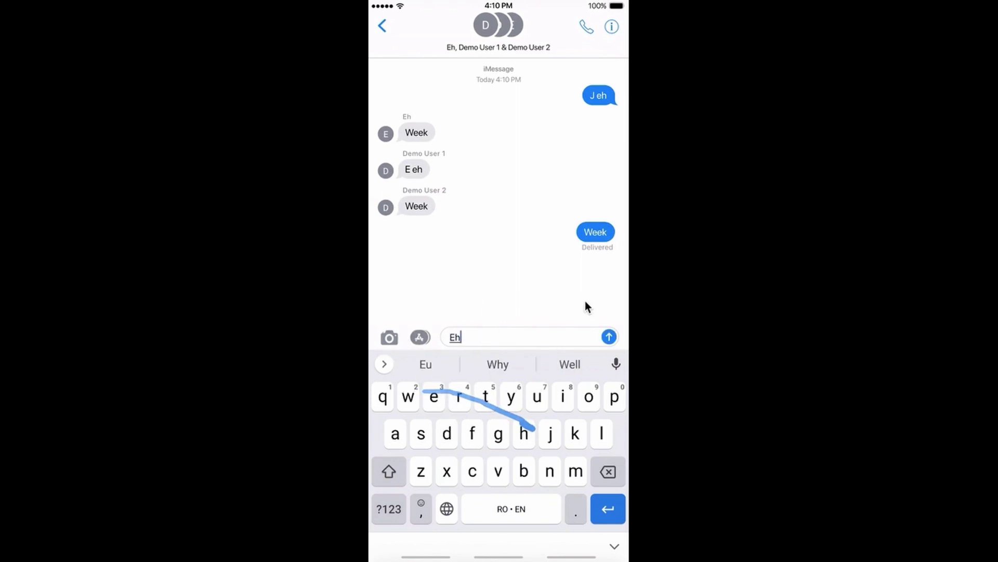
left_click(608, 335)
mouse_move(434, 398)
left_mouse_down()
mouse_move(508, 430)
mouse_move(499, 434)
left_mouse_up()
left_click(613, 331)
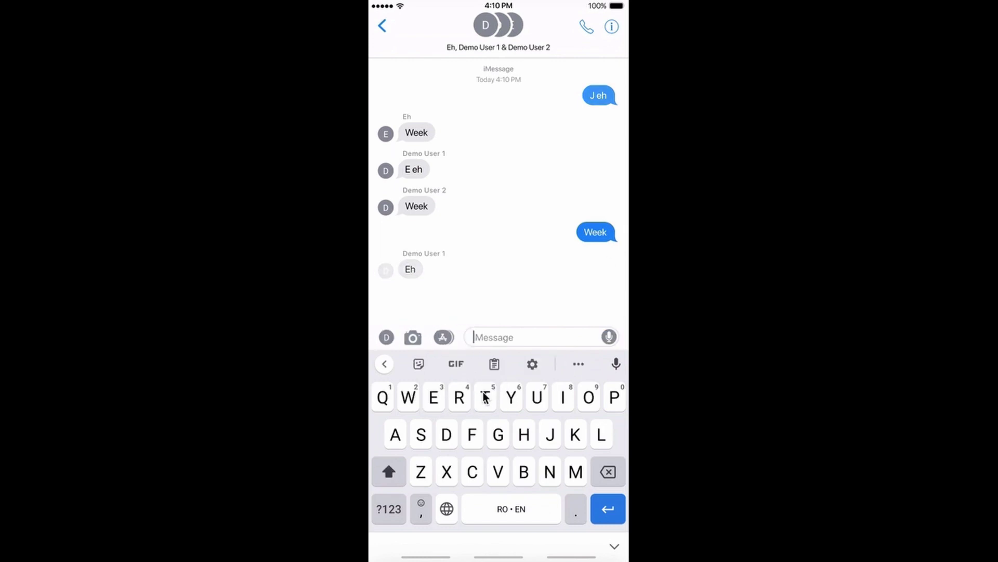
left_click_drag(459, 398, 524, 433)
type("H")
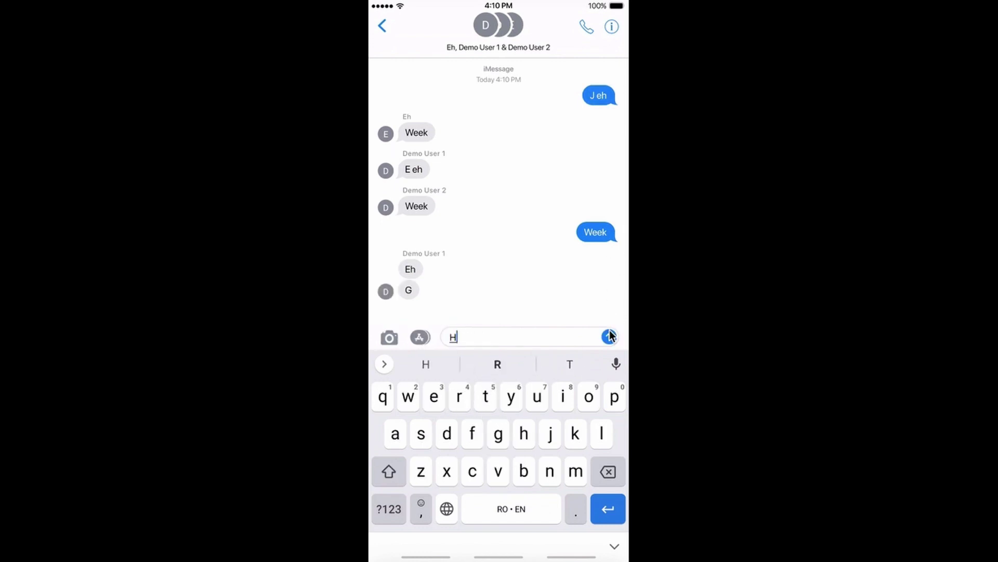
left_click(609, 335)
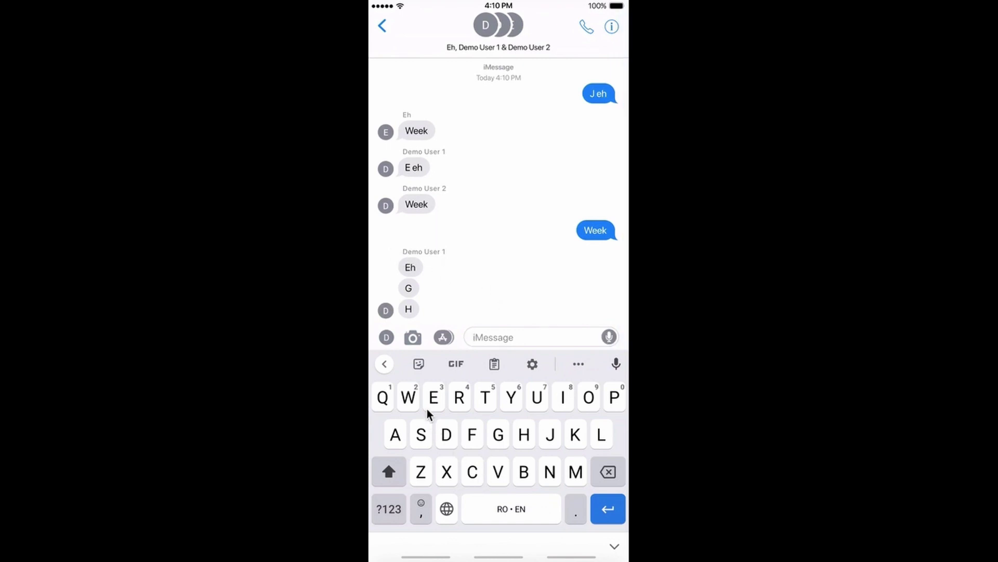
mouse_move(432, 414)
left_mouse_down()
mouse_move(454, 407)
mouse_move(523, 447)
left_mouse_up()
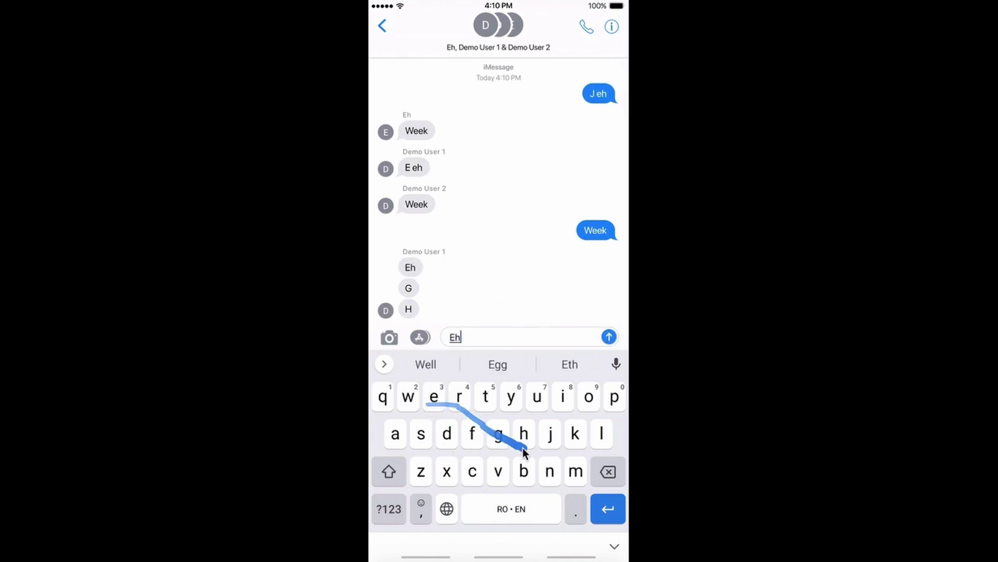
left_click(609, 336)
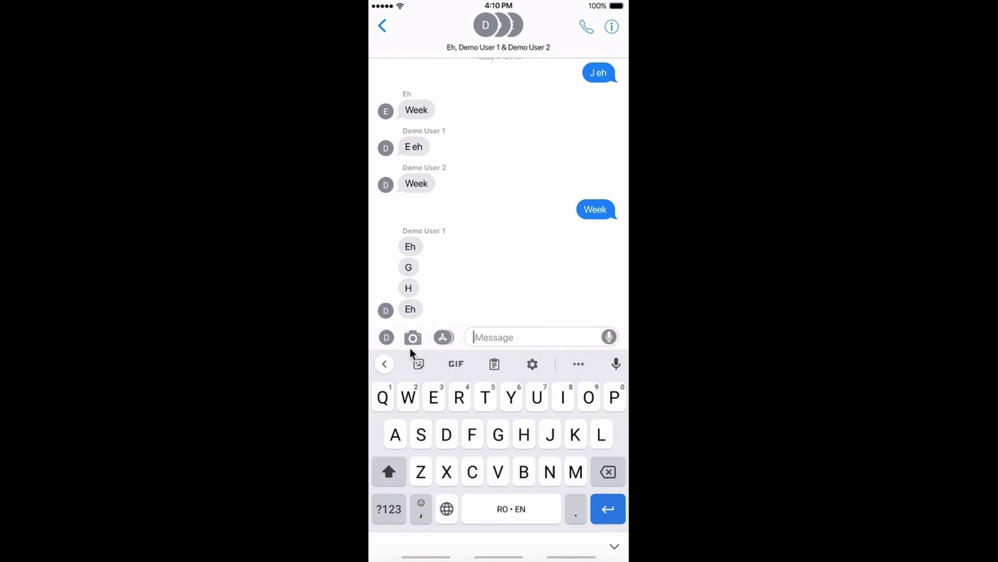
- Switch the posting user back to You and send a blue 'Eh'
left_click(386, 337)
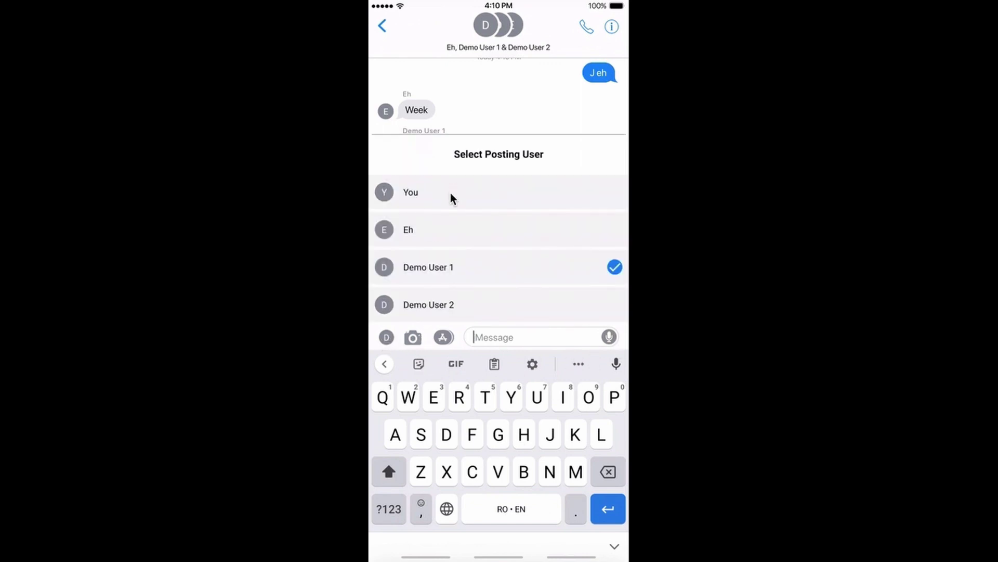
left_click(450, 196)
mouse_move(416, 417)
left_mouse_down()
mouse_move(527, 461)
mouse_move(525, 437)
left_mouse_up()
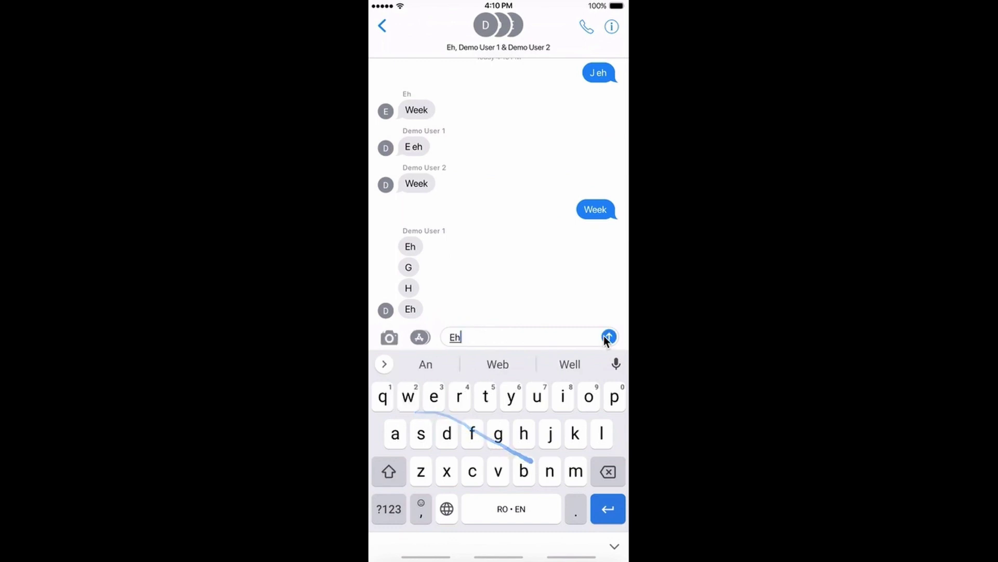
left_click(608, 337)
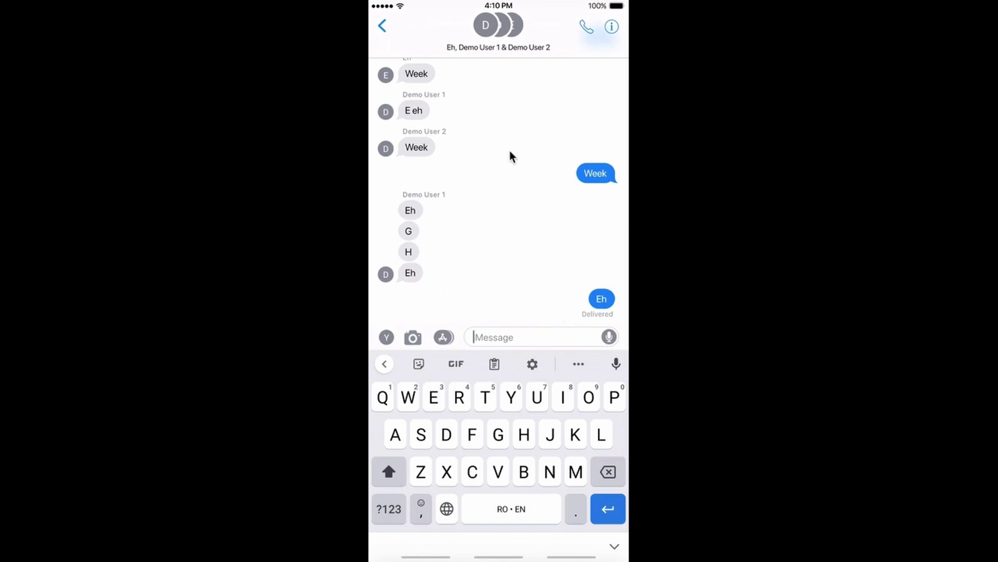
- Select and delete the blue 'Week' message and Demo User 1's first 'Eh'
left_click(595, 177)
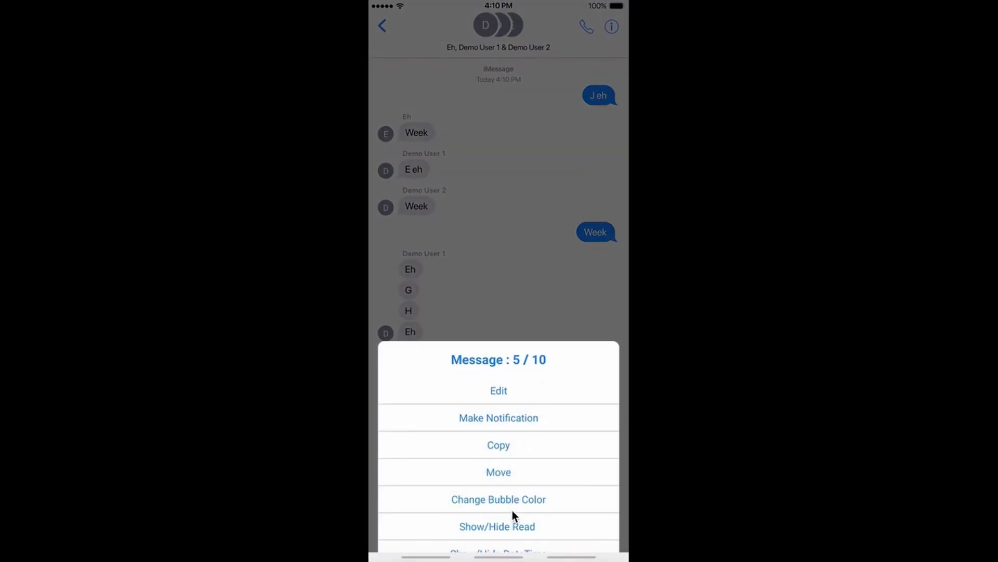
mouse_move(513, 510)
left_mouse_down()
mouse_move(523, 424)
mouse_move(524, 490)
left_mouse_up()
left_click_drag(510, 526, 510, 455)
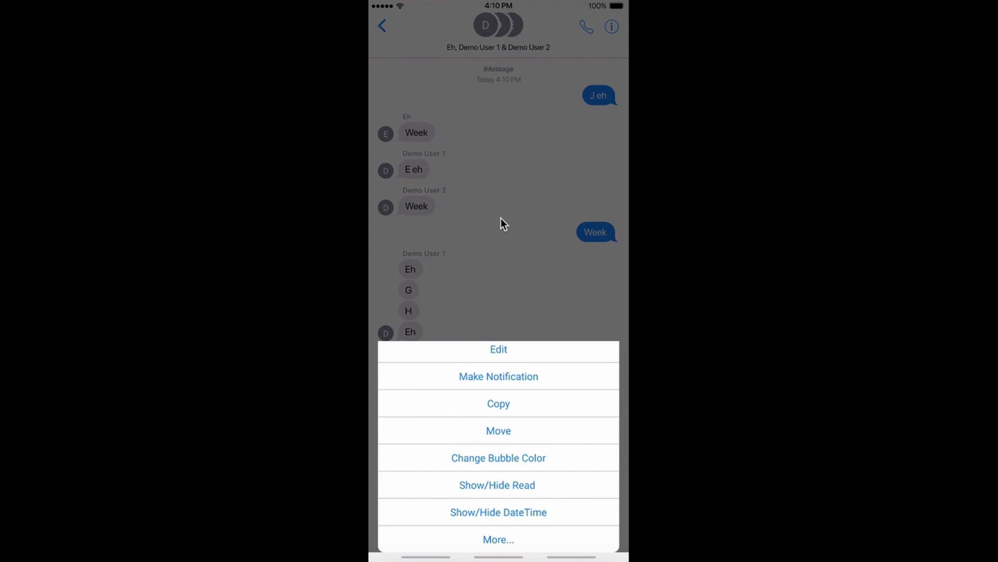
left_click(491, 540)
left_click(385, 232)
left_click(385, 263)
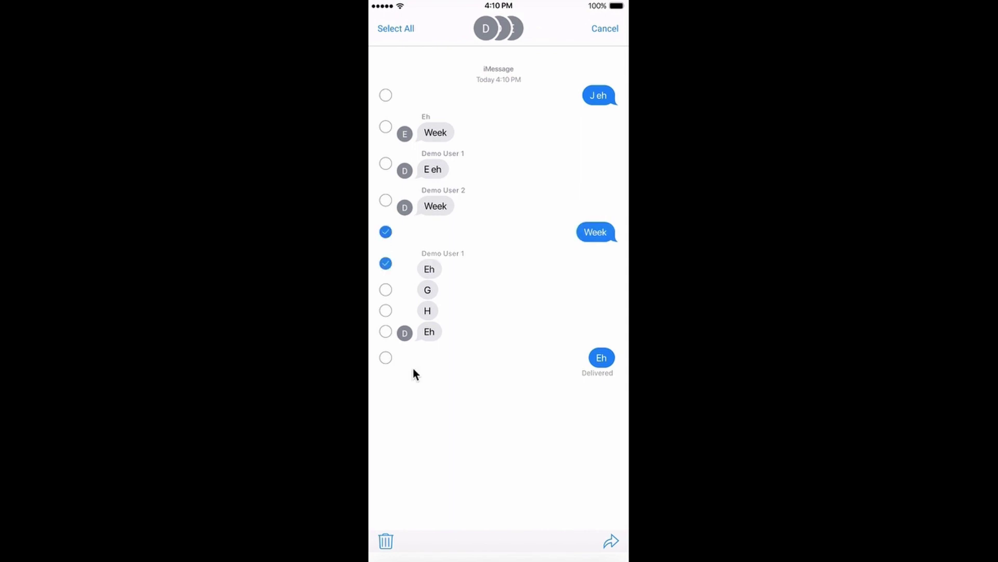
left_click(385, 541)
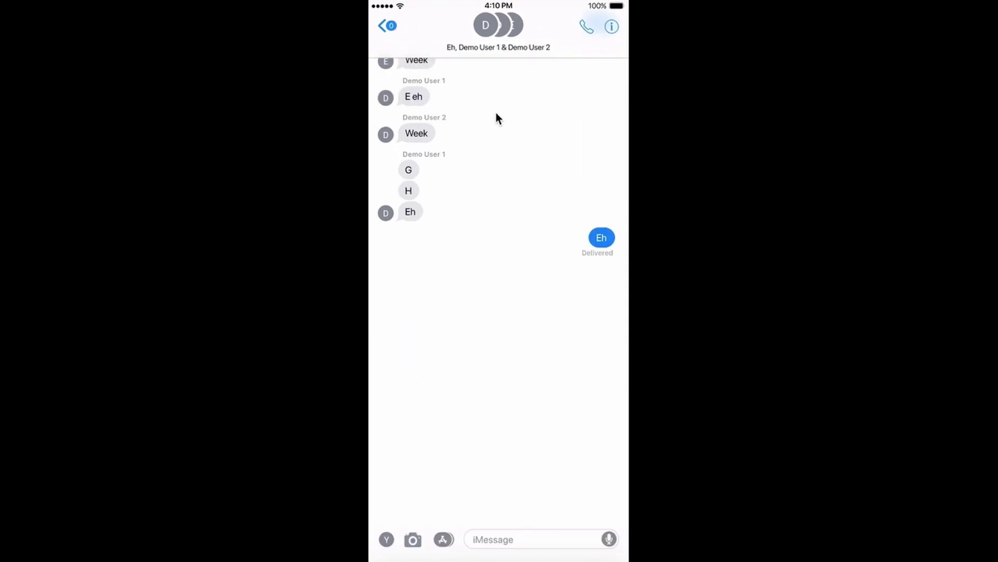
left_click(513, 537)
left_click(425, 401)
- Post 'Well' as a centered green bubble and return to the Local chats list
left_click_drag(425, 401, 597, 453)
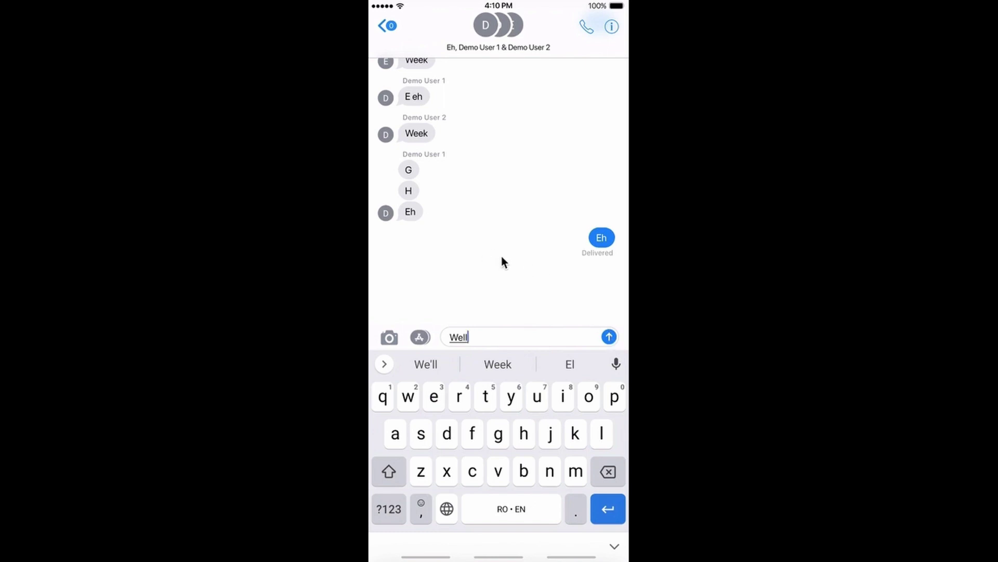
left_click(608, 337)
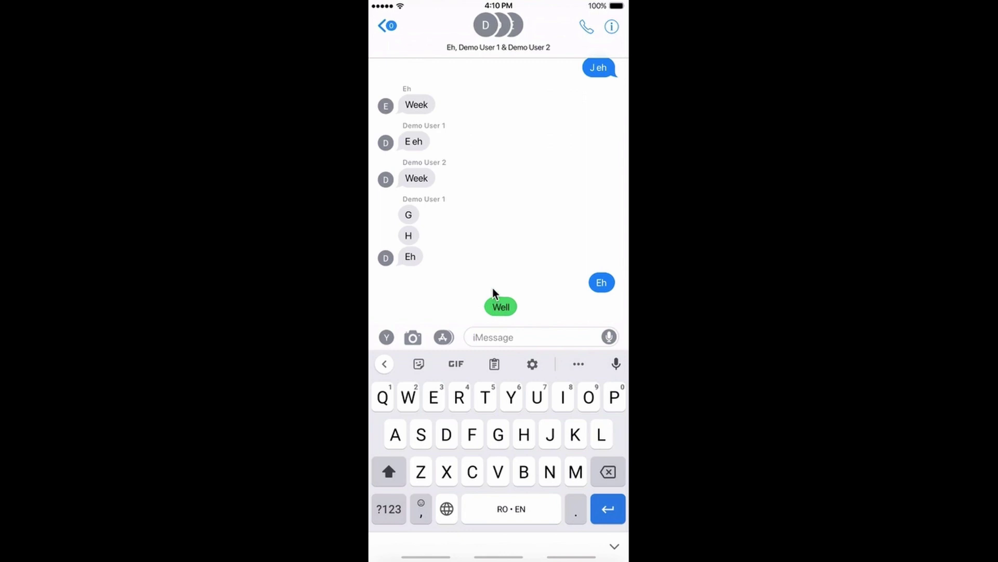
left_click_drag(511, 142, 504, 296)
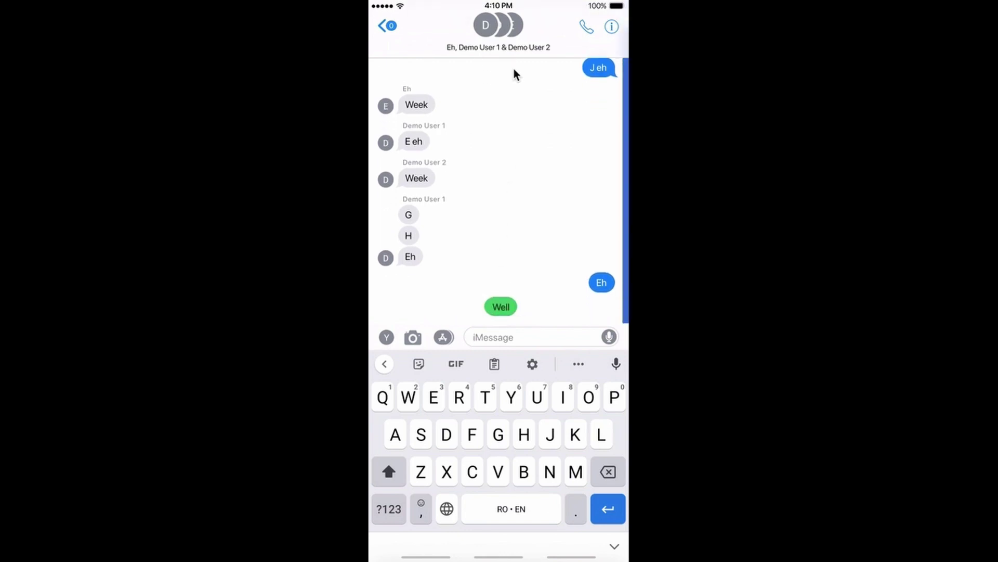
left_click(381, 27)
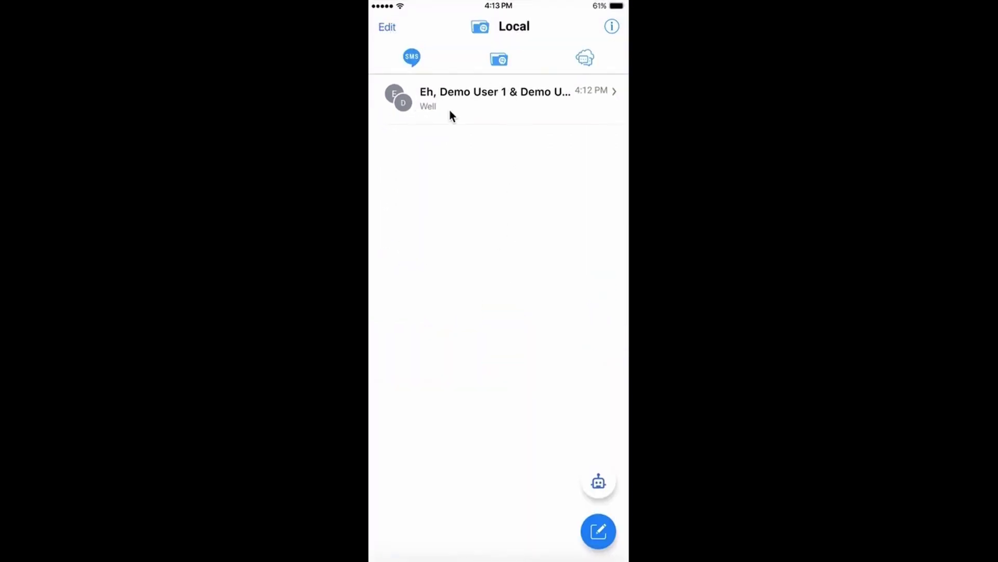
- Create a new one-to-one local chat with Eh and dismiss both tutorial tips
left_click(598, 533)
left_click(615, 63)
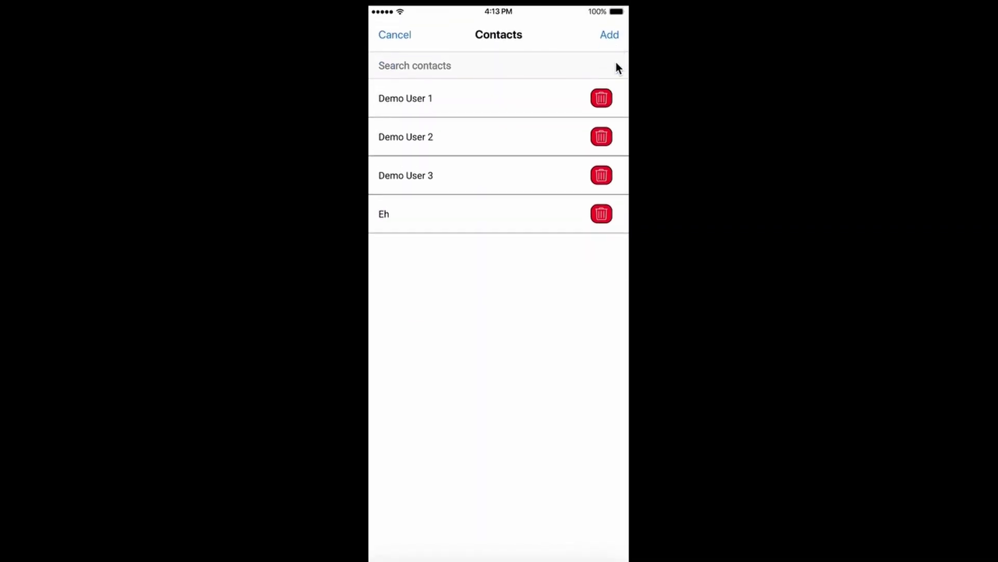
left_click(433, 206)
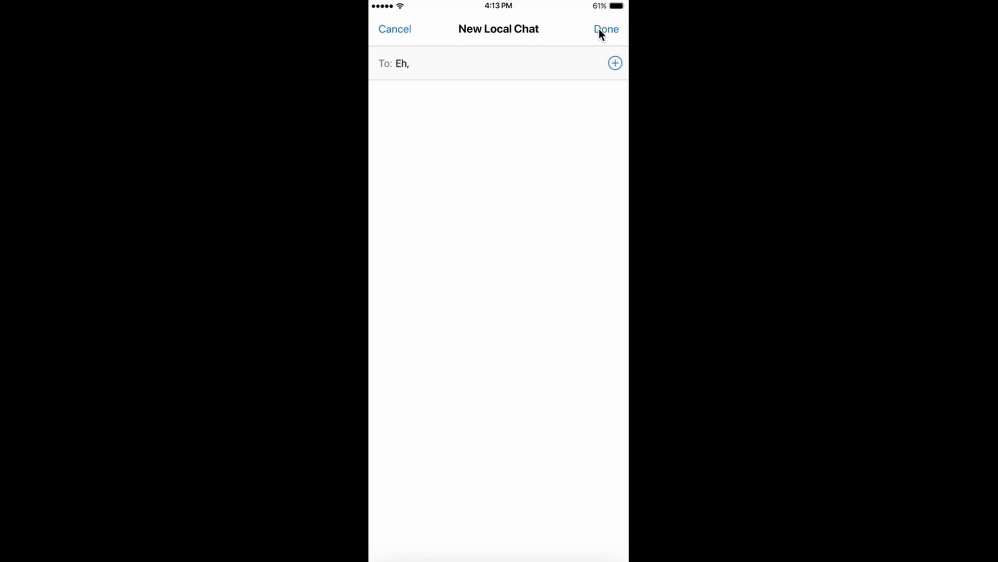
left_click(599, 30)
left_click(454, 523)
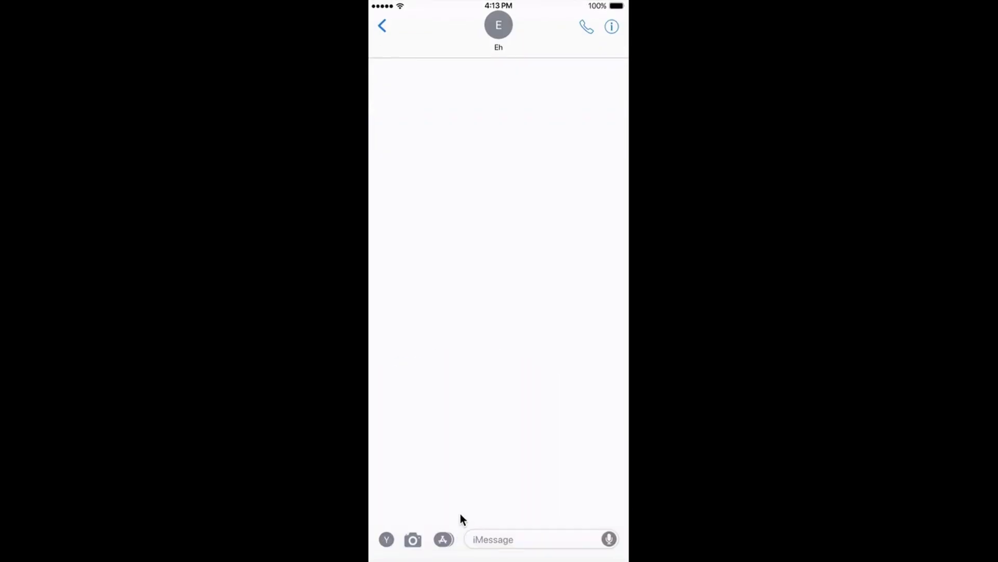
left_click(460, 525)
- Send a blue 'Will' message followed by a gray 'Eh' reply
left_click(543, 535)
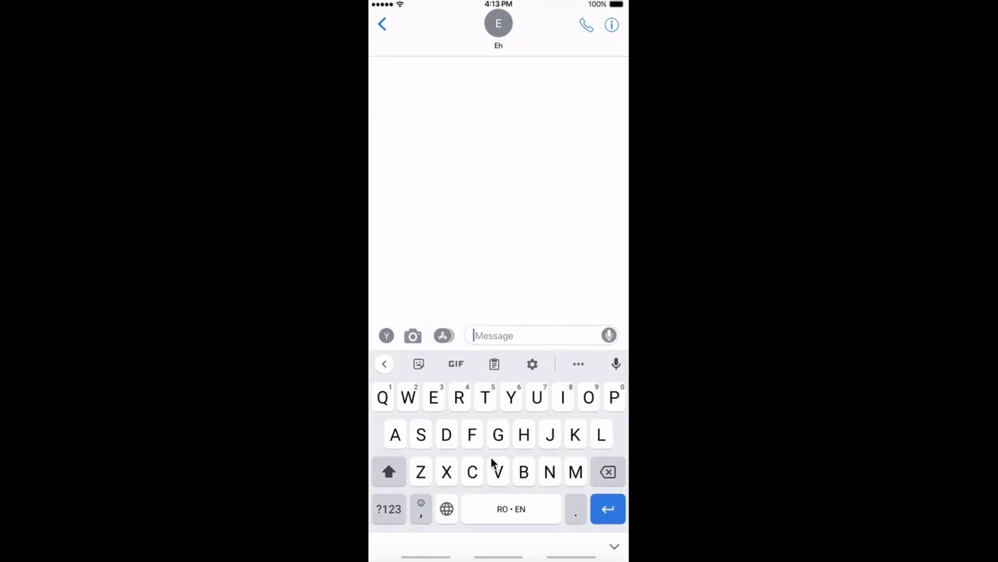
mouse_move(419, 397)
left_mouse_down()
mouse_move(586, 399)
mouse_move(583, 424)
left_mouse_up()
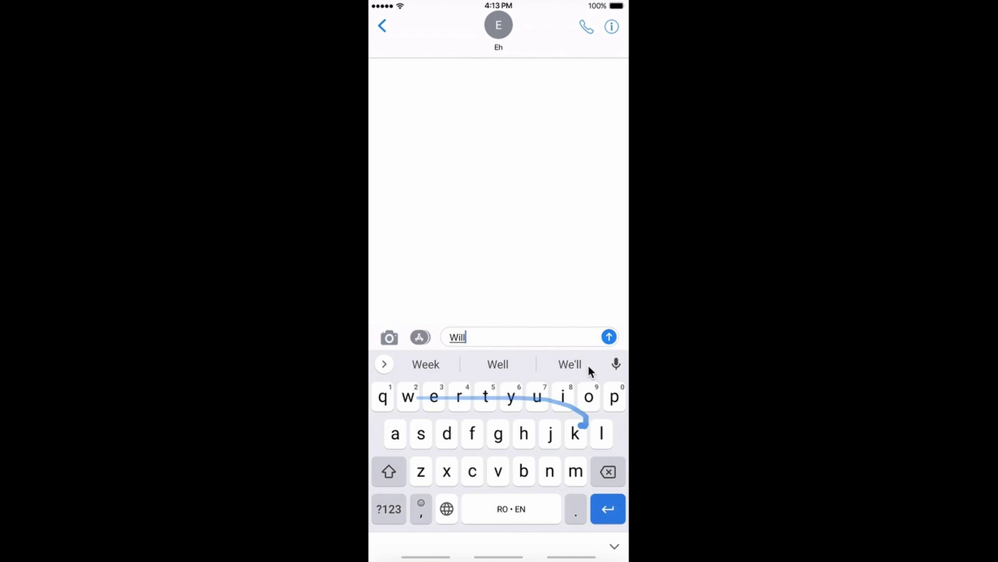
left_click(609, 337)
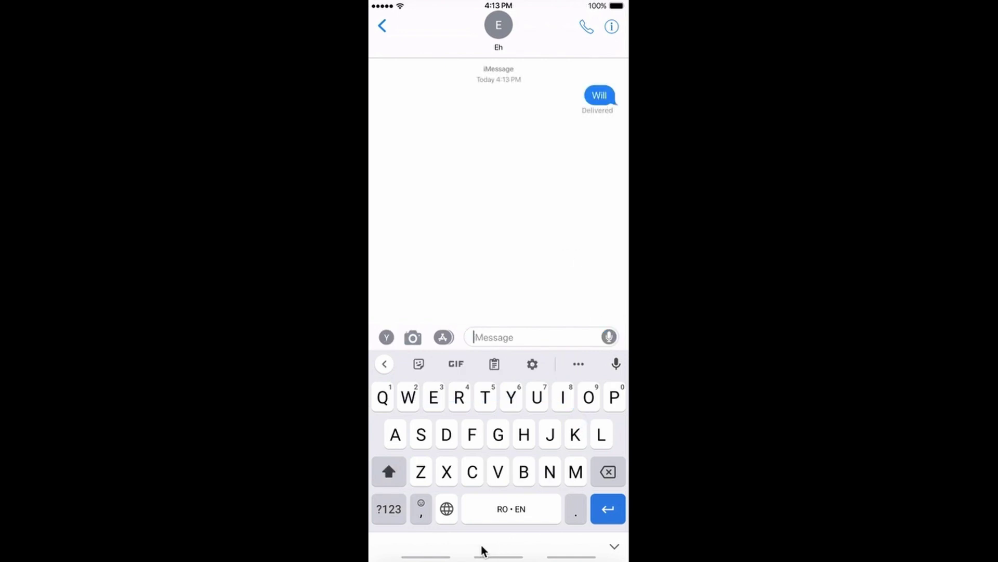
left_click_drag(441, 409, 540, 446)
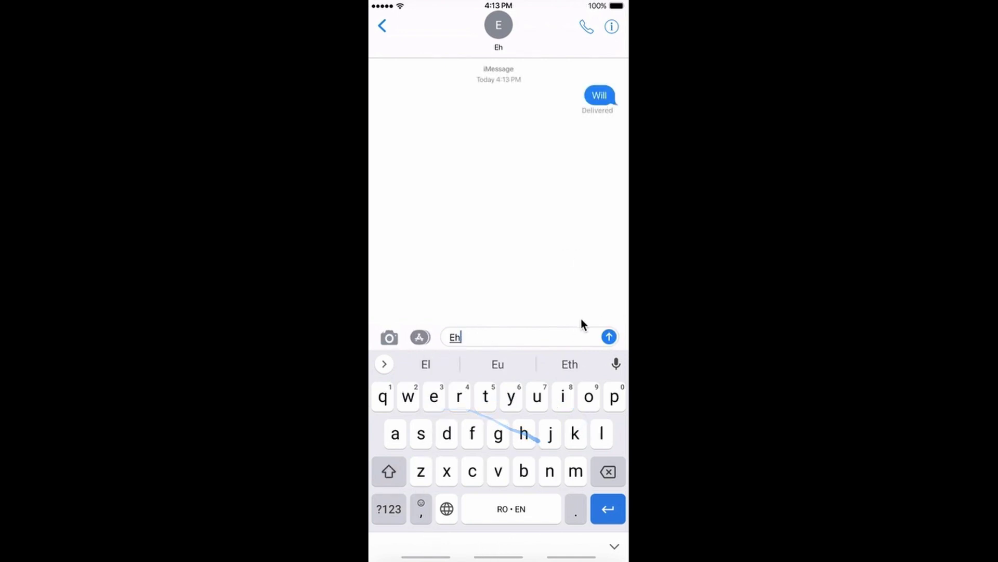
left_click(609, 337)
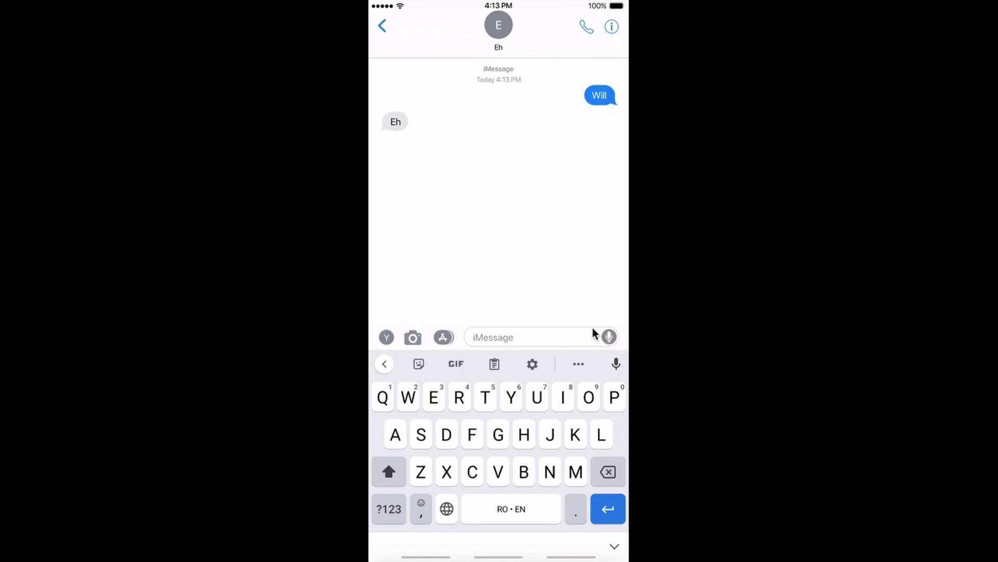